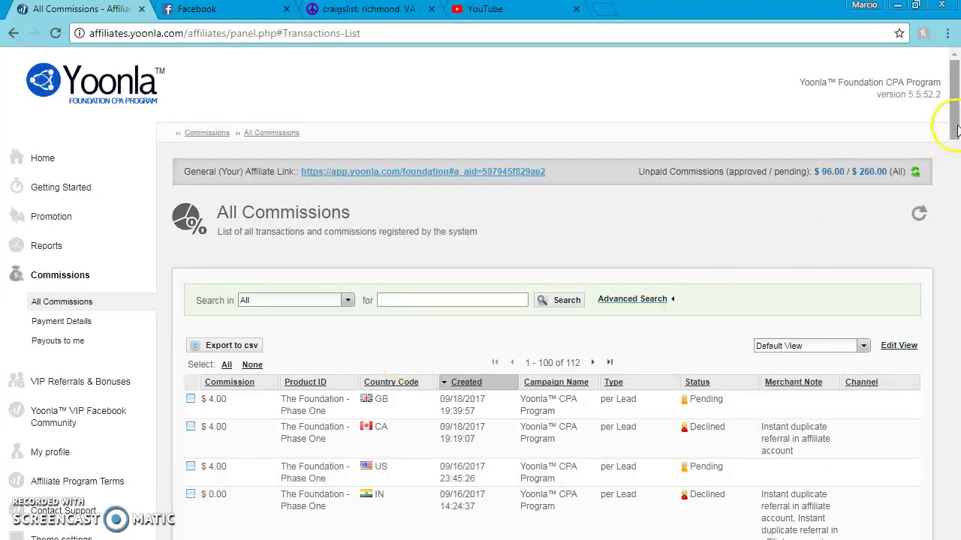
Step: Highlight the $260.00 pending commissions total on the affiliate commissions page
drag(956, 131, 956, 131)
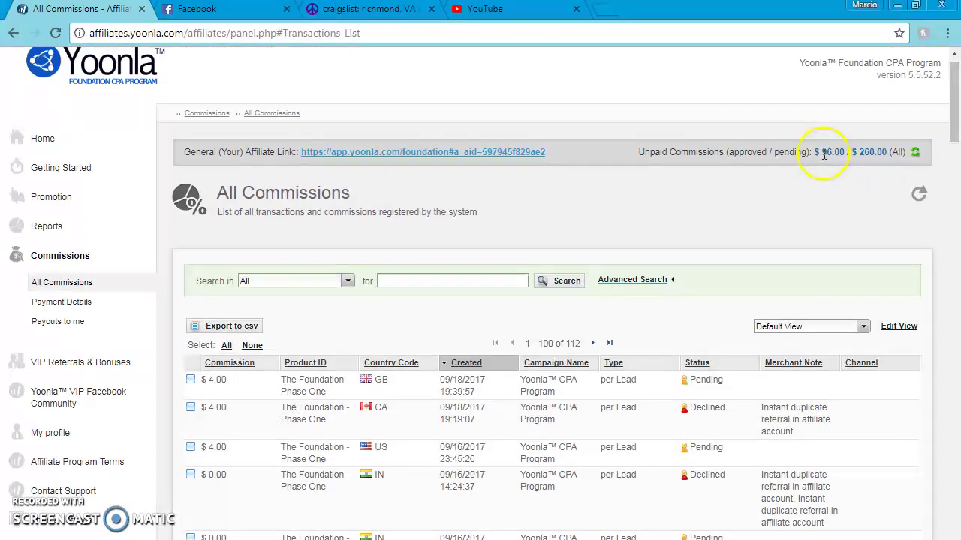
drag(854, 153, 889, 166)
click(862, 165)
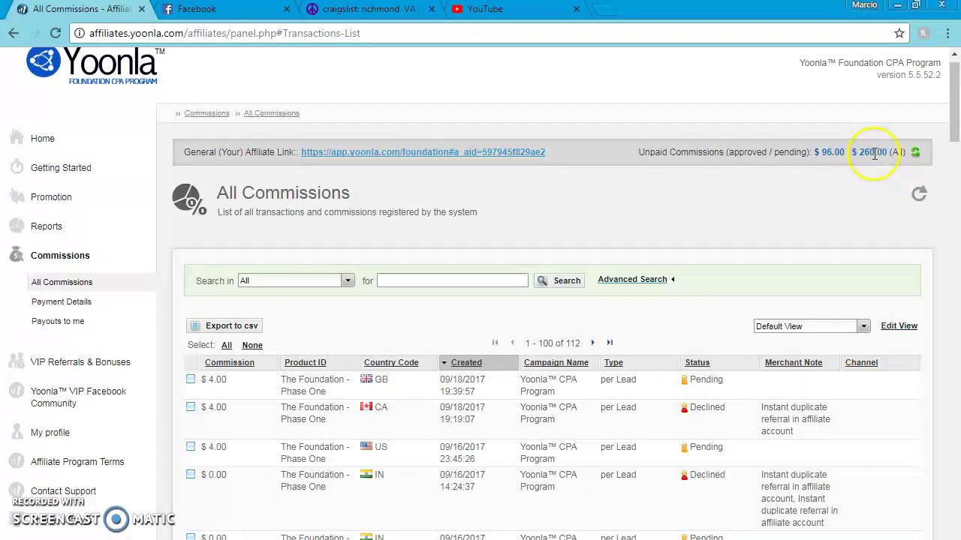
drag(874, 154, 823, 153)
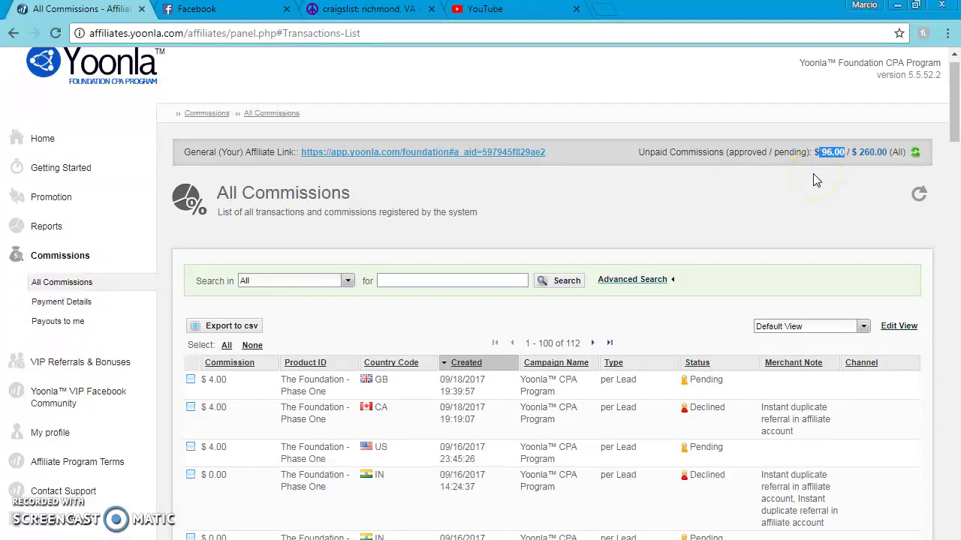
right_click(865, 164)
Step: Clear the highlight on the approved total and scroll through the commissions page
click(952, 116)
drag(952, 117, 948, 120)
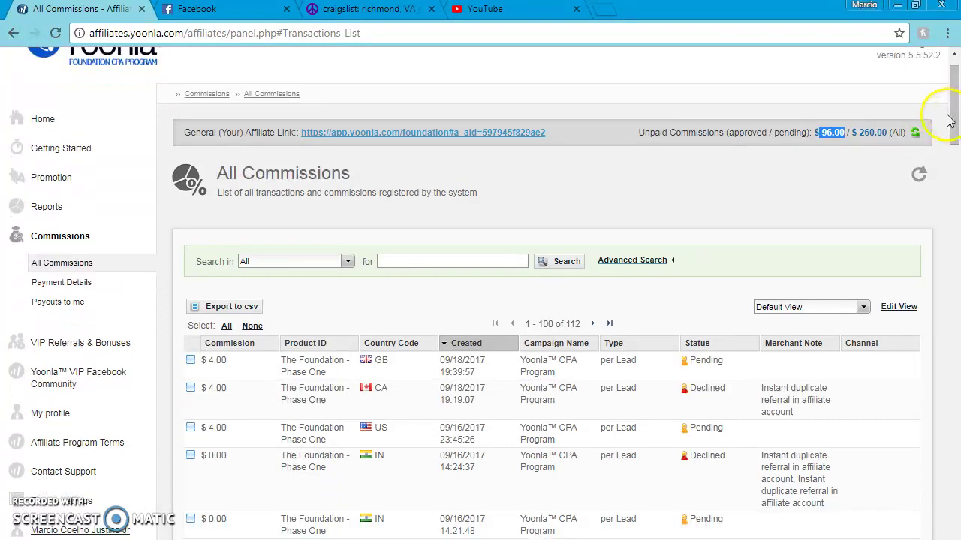
click(864, 130)
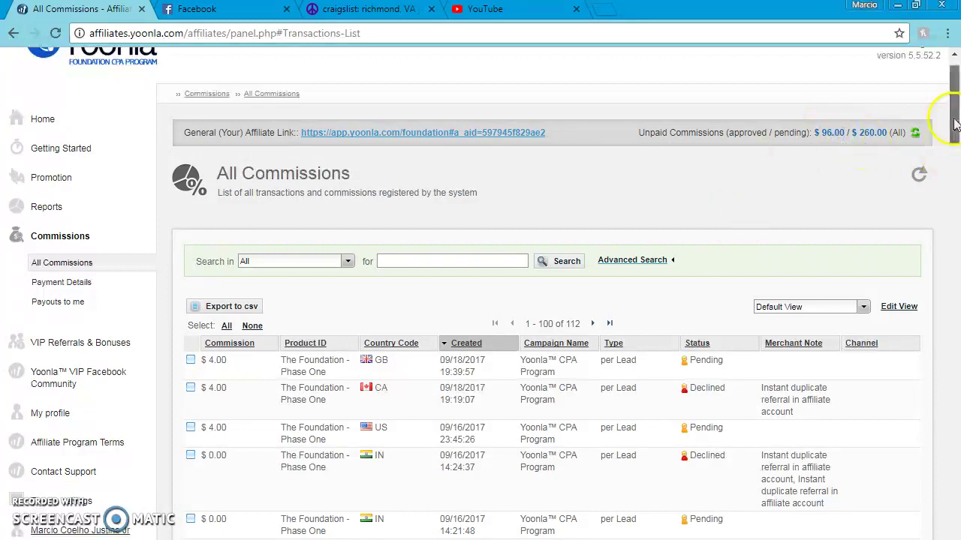
drag(953, 119, 955, 150)
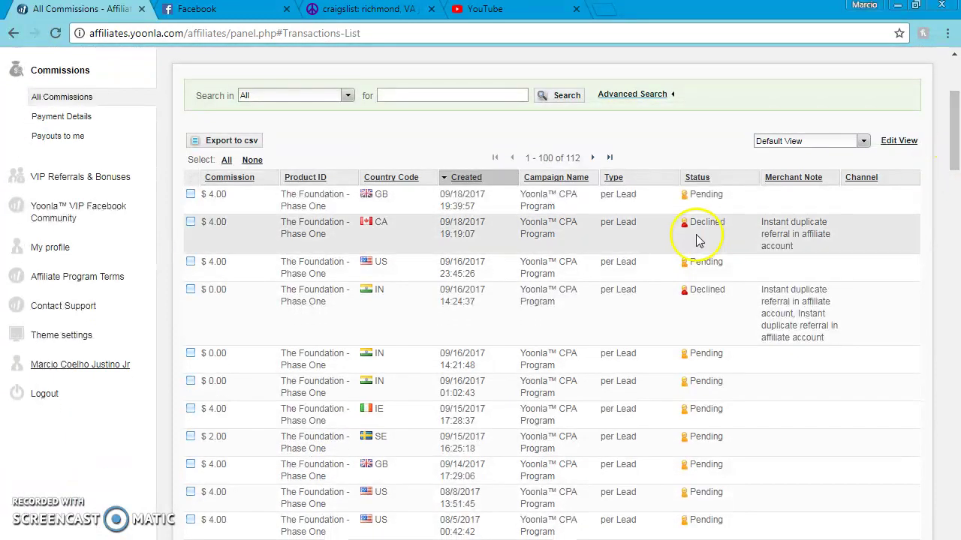
drag(953, 169, 957, 292)
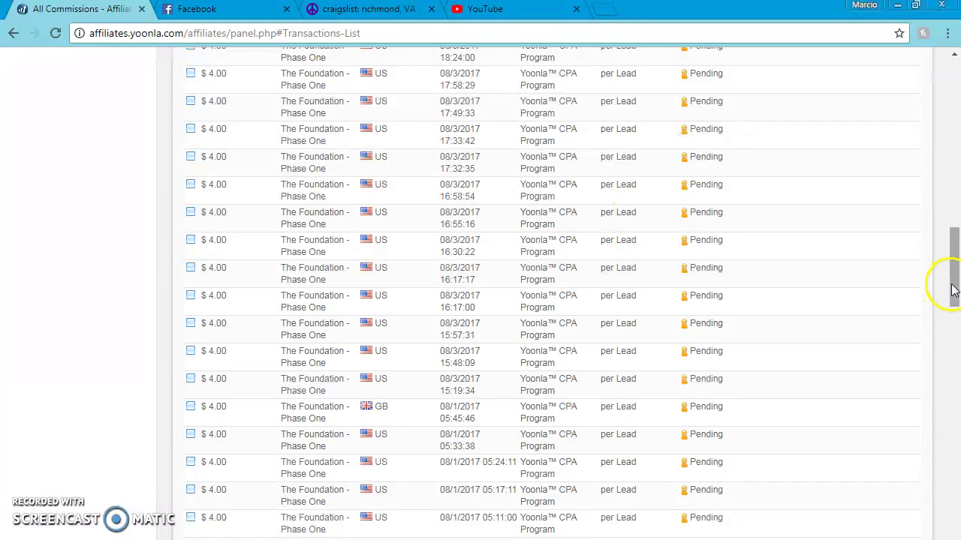
mouse_move(957, 281)
mouse_down()
mouse_move(956, 303)
mouse_move(958, 109)
mouse_up()
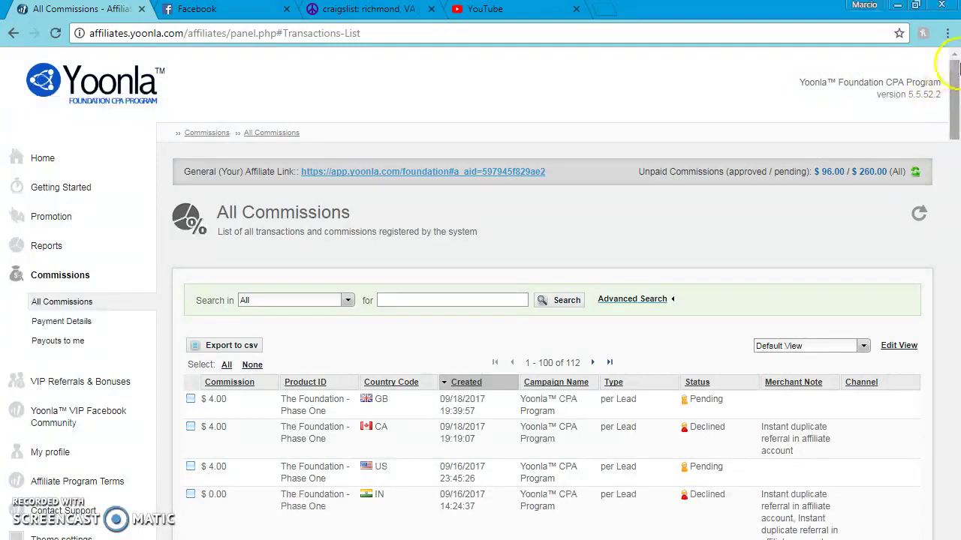
drag(956, 109, 956, 118)
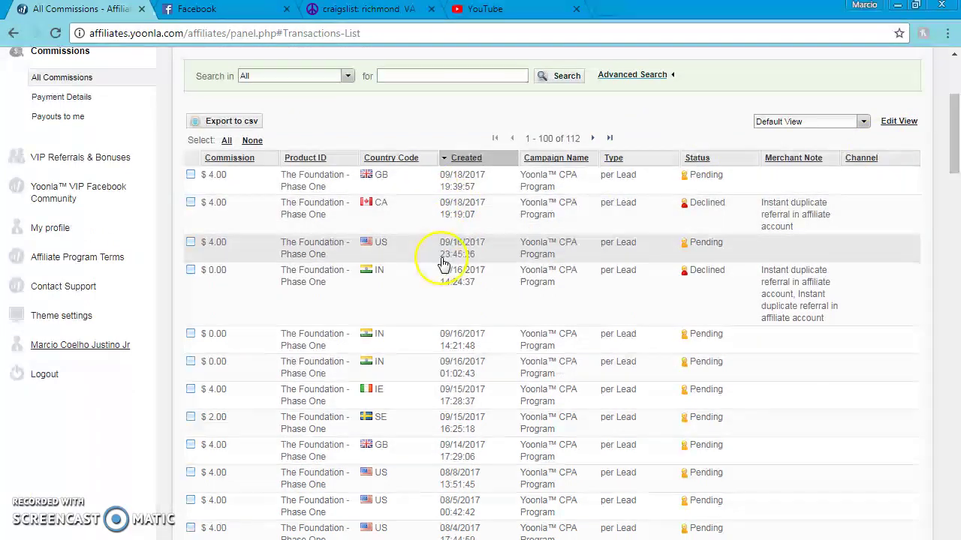
drag(956, 147, 956, 173)
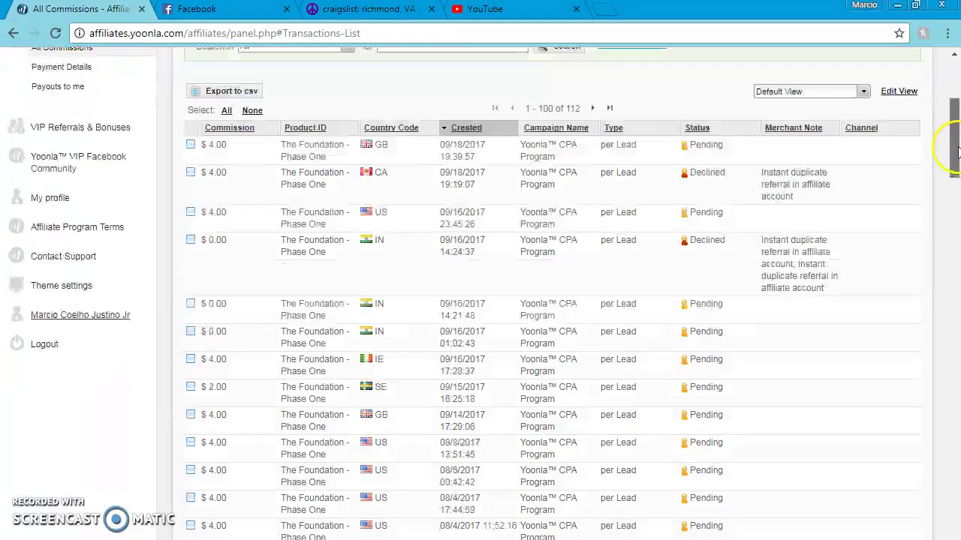
scroll(951, 187, up, 2)
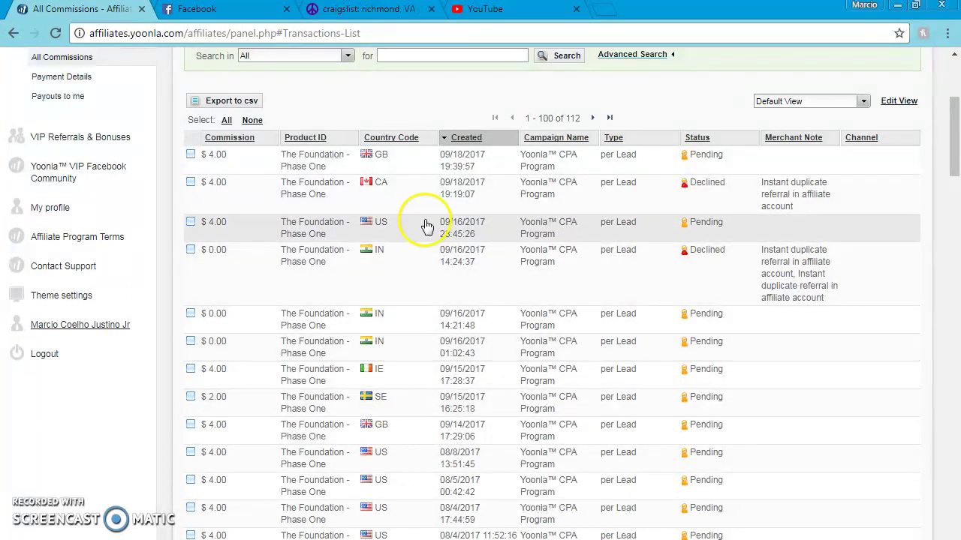
drag(956, 114, 957, 88)
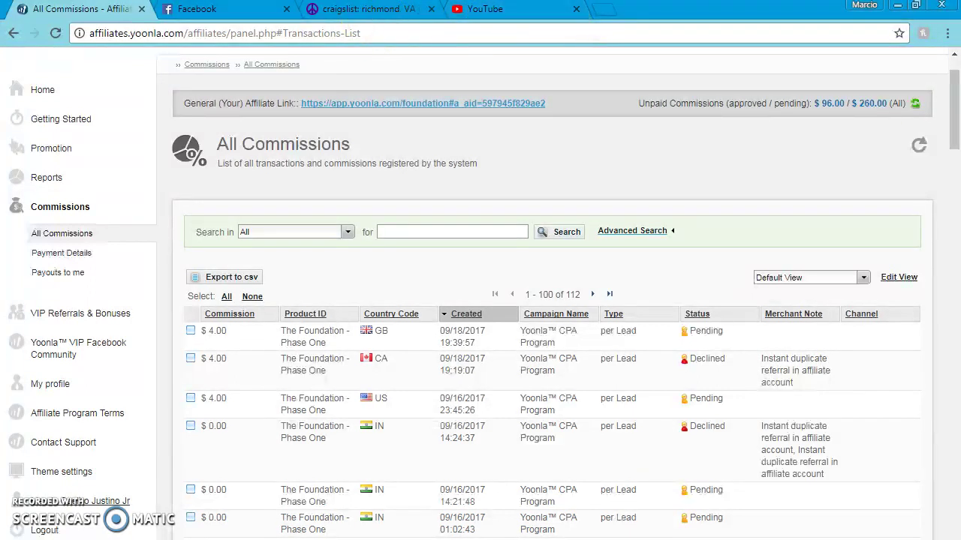
Step: Switch to the Facebook tab and skim the news feed before returning to the top
click(234, 10)
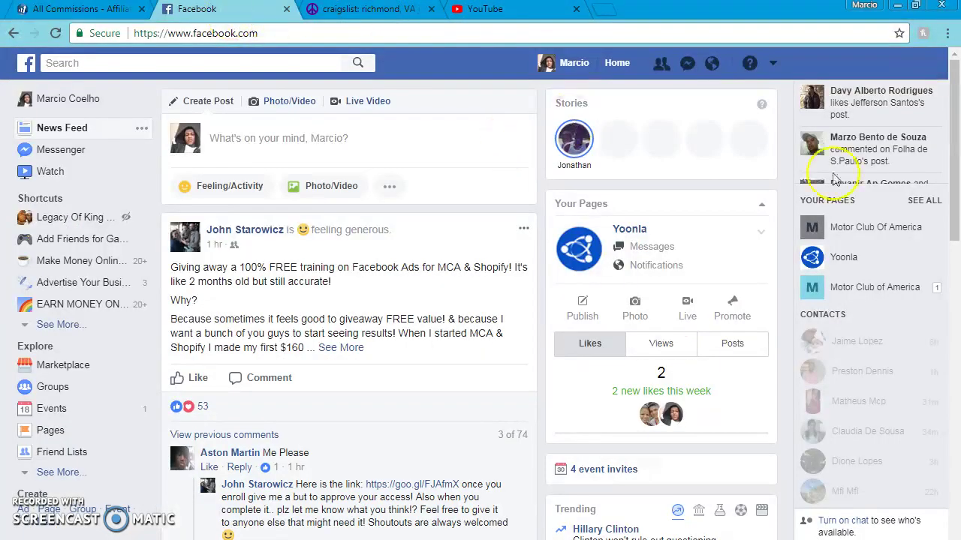
scroll(952, 180, down, 1)
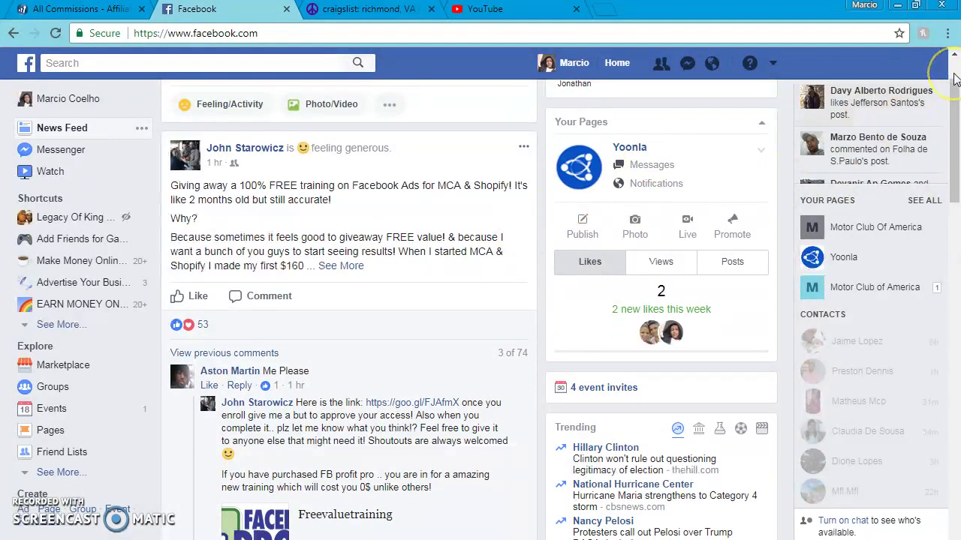
scroll(955, 79, up, 2)
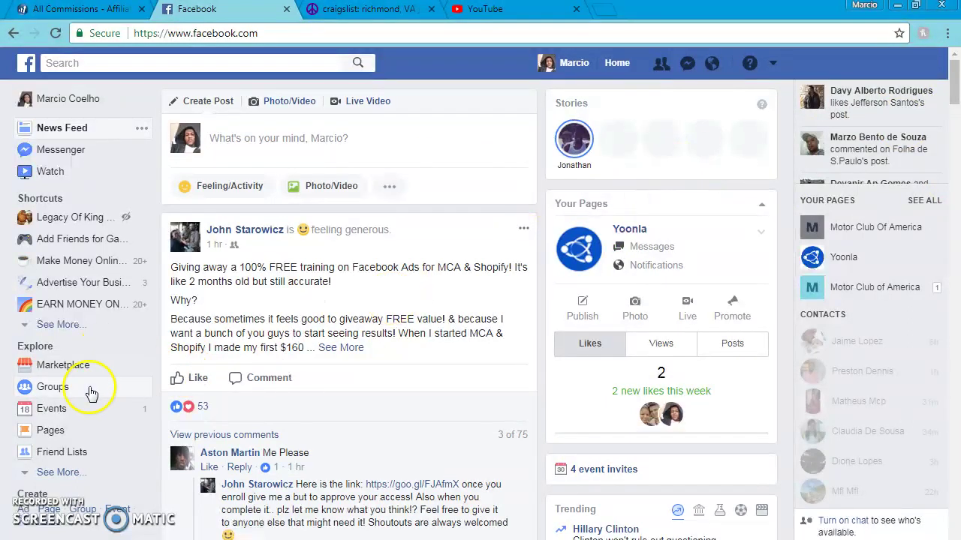
Step: Browse your joined groups and open the 32,263-member EARN MONEY ONLINE group
click(90, 393)
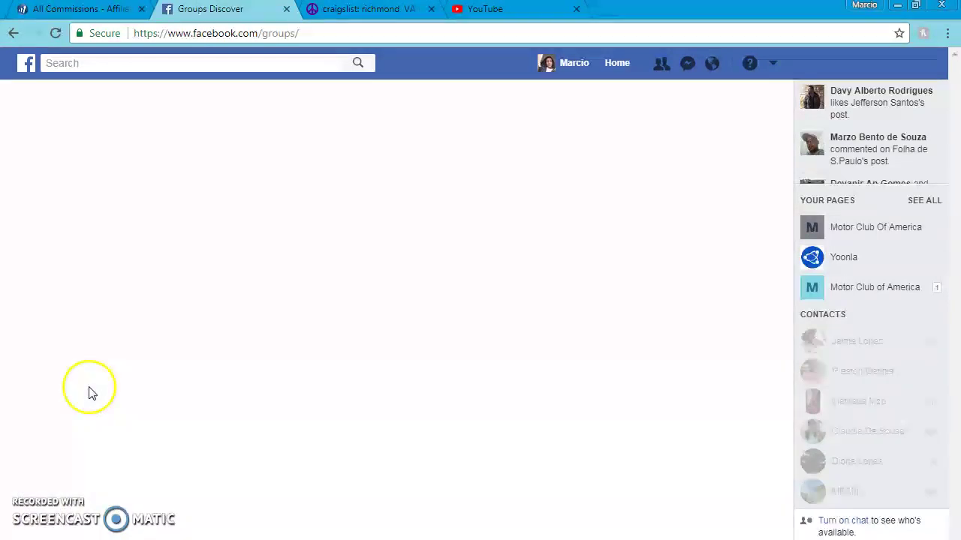
drag(956, 116, 959, 341)
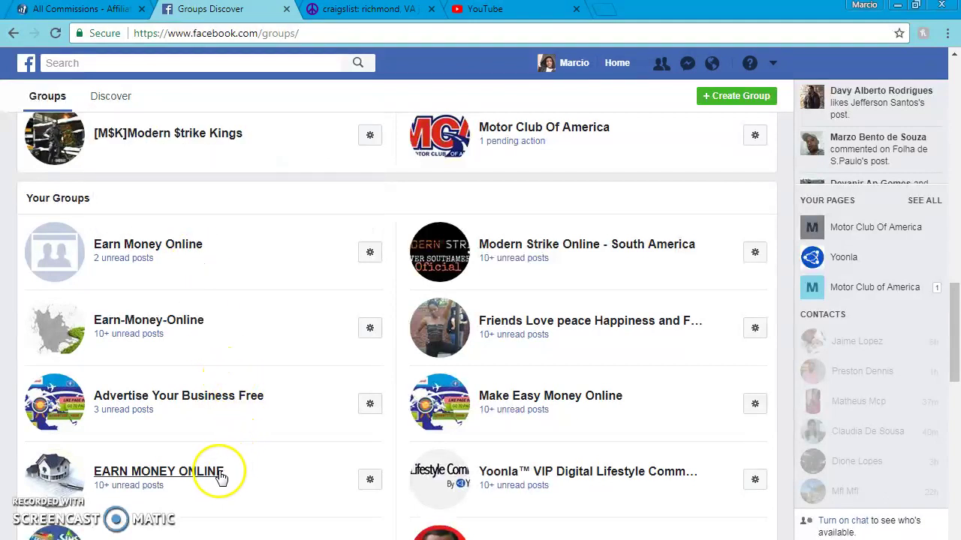
mouse_move(159, 472)
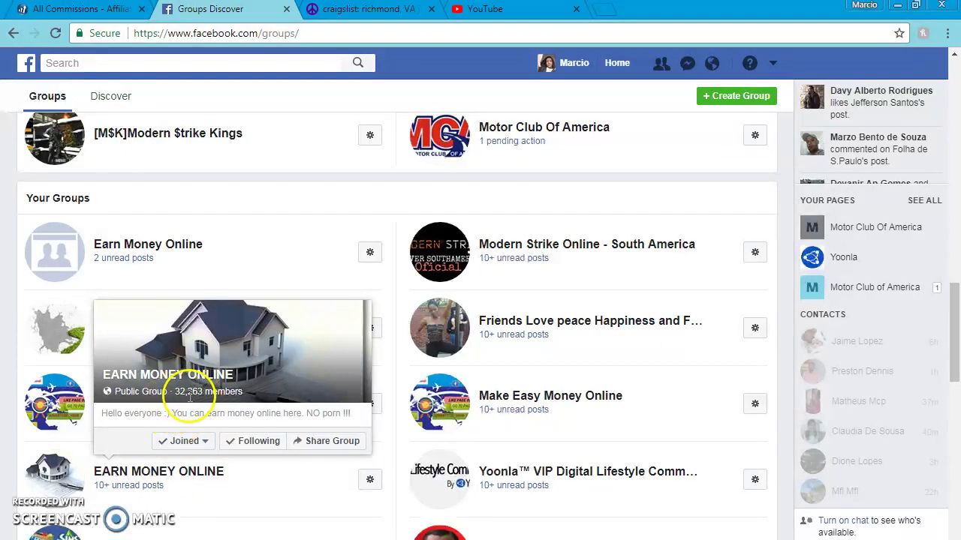
click(201, 472)
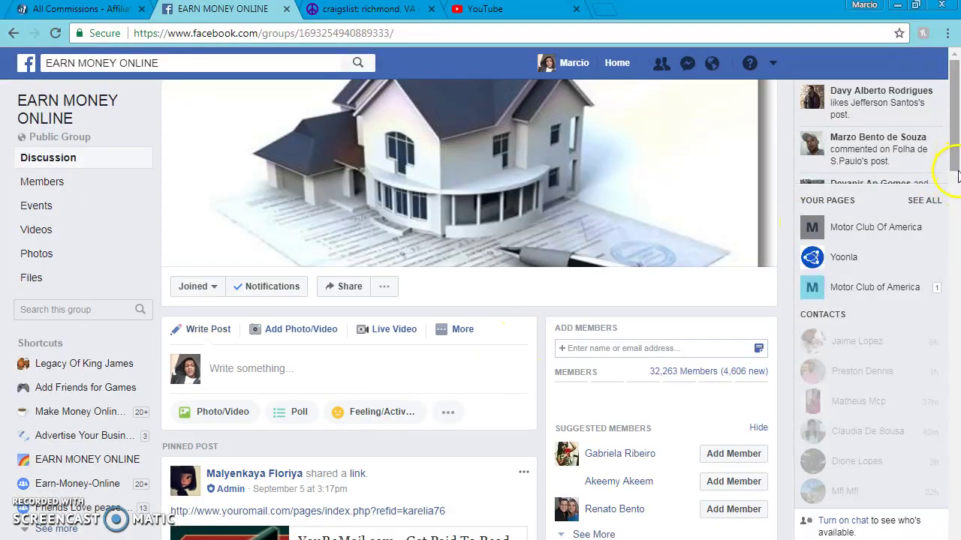
Step: Open a blank post composer in the EARN MONEY ONLINE group
scroll(957, 174, down, 6)
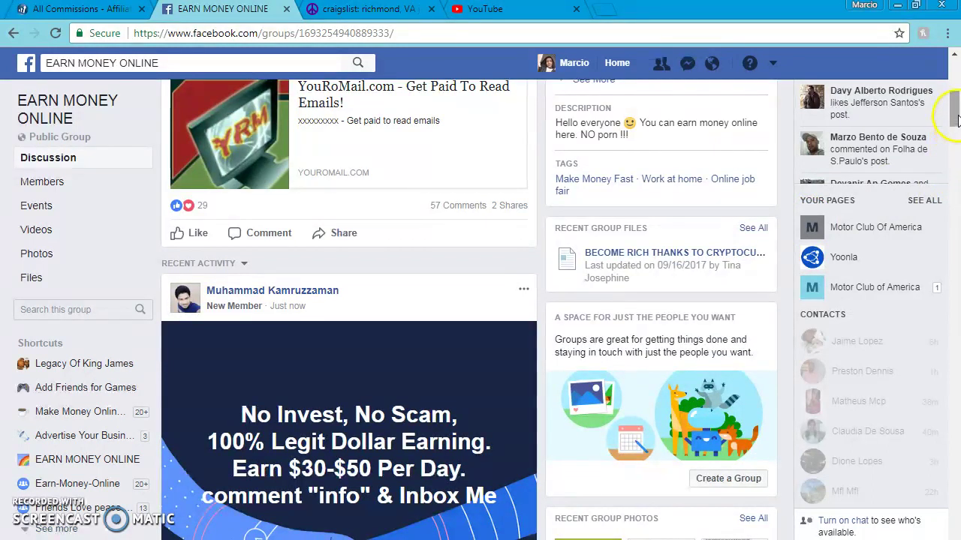
scroll(958, 120, up, 4)
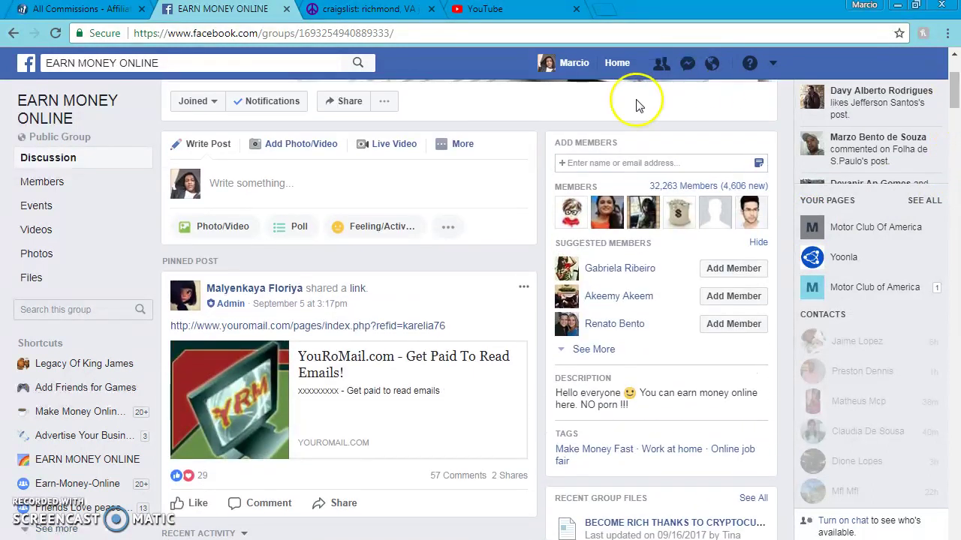
click(255, 184)
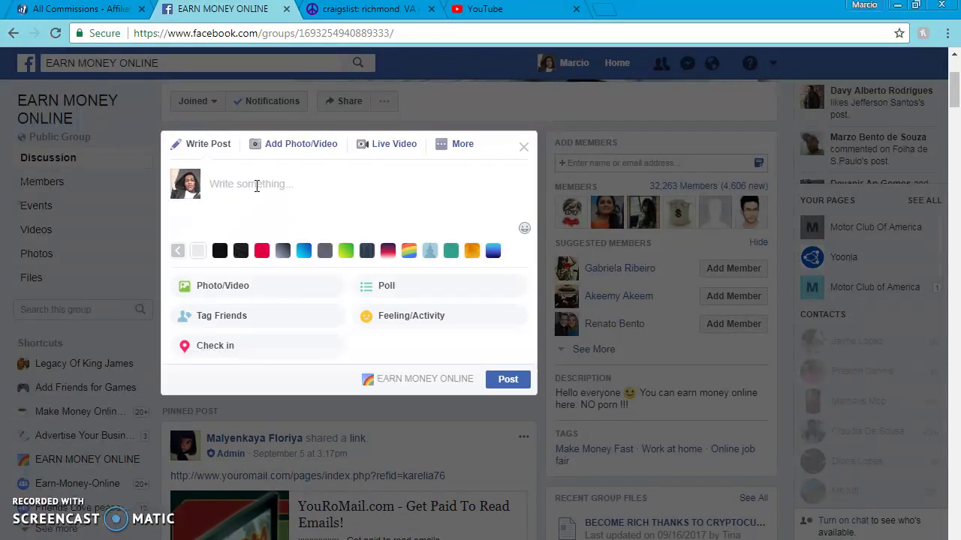
Step: Write 'Make $4 Over & Over Again For FREE!... Pays VIA Paypal!' plus the rebrand.ly/joinyoonla link
text(Make)
text($4)
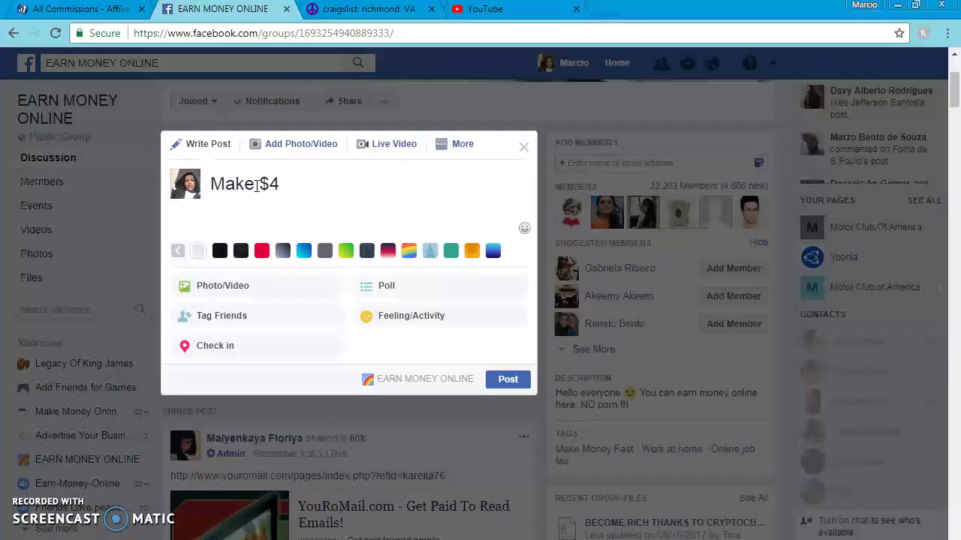
text(Over )
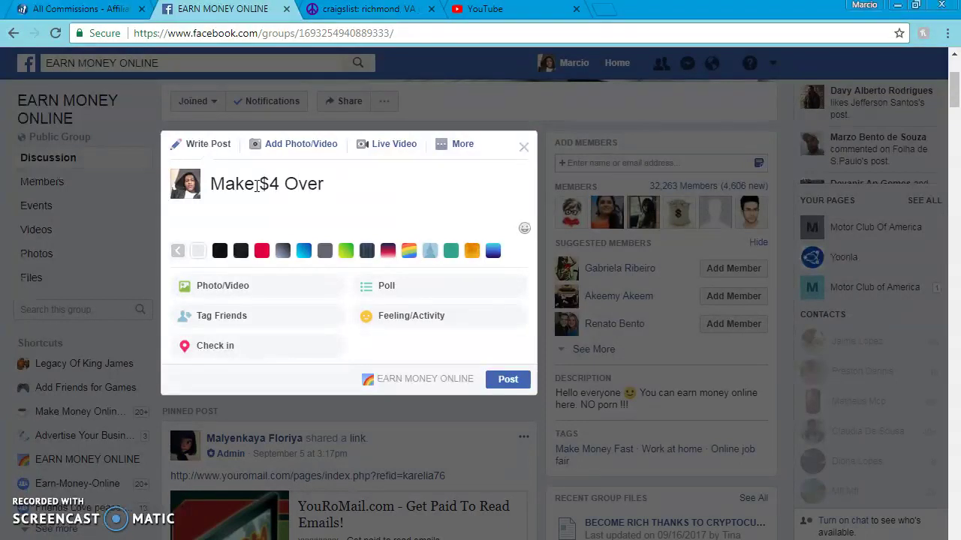
text(& Over Again)
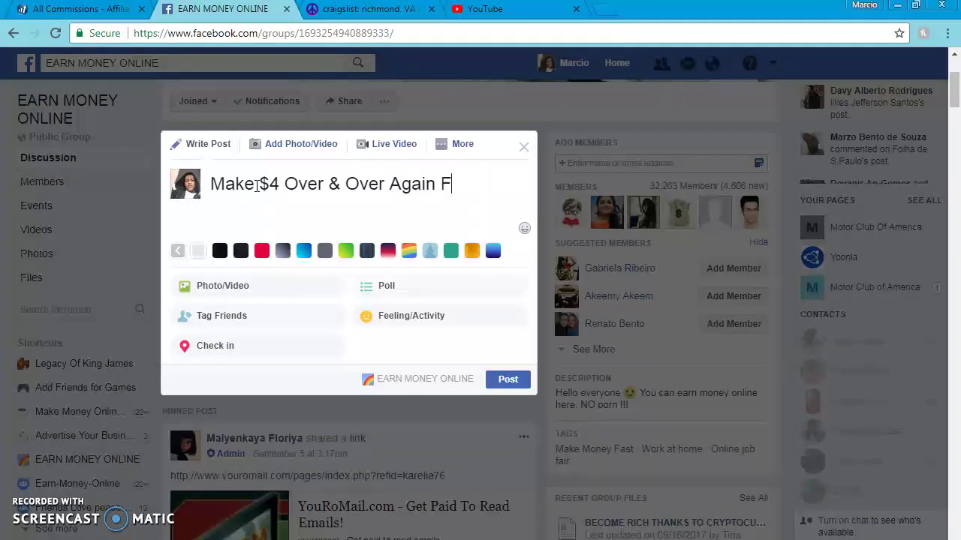
text(FREE! 100% Legit)
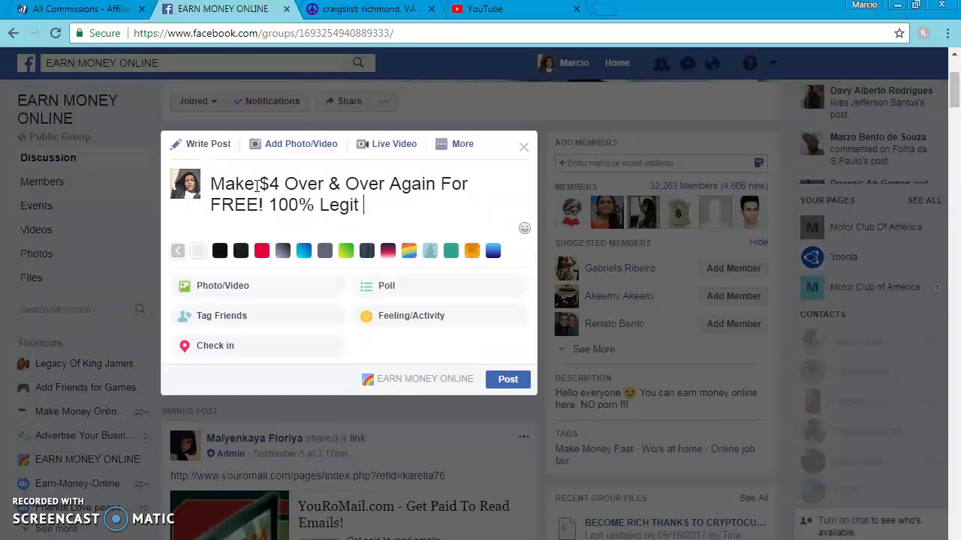
text(2017 Company -)
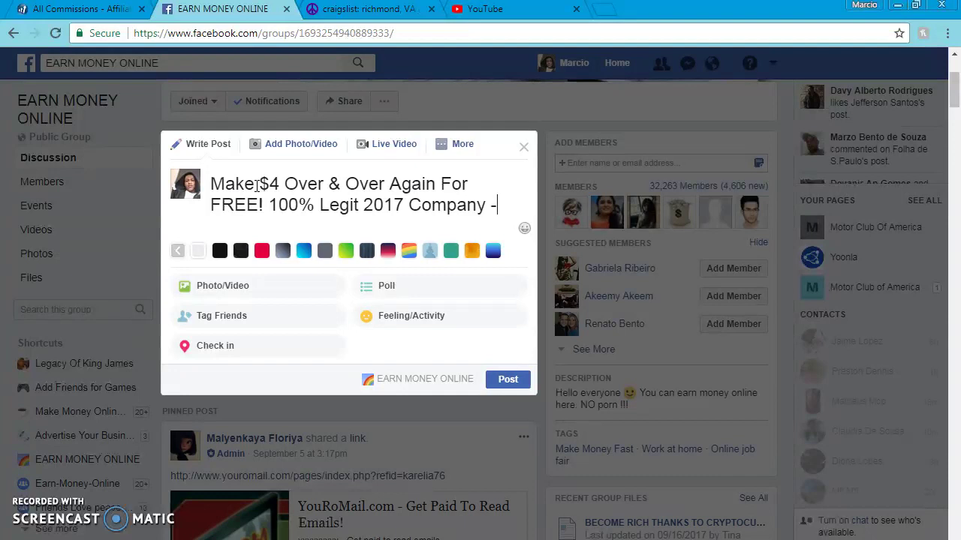
text(Pays VIA Pa)
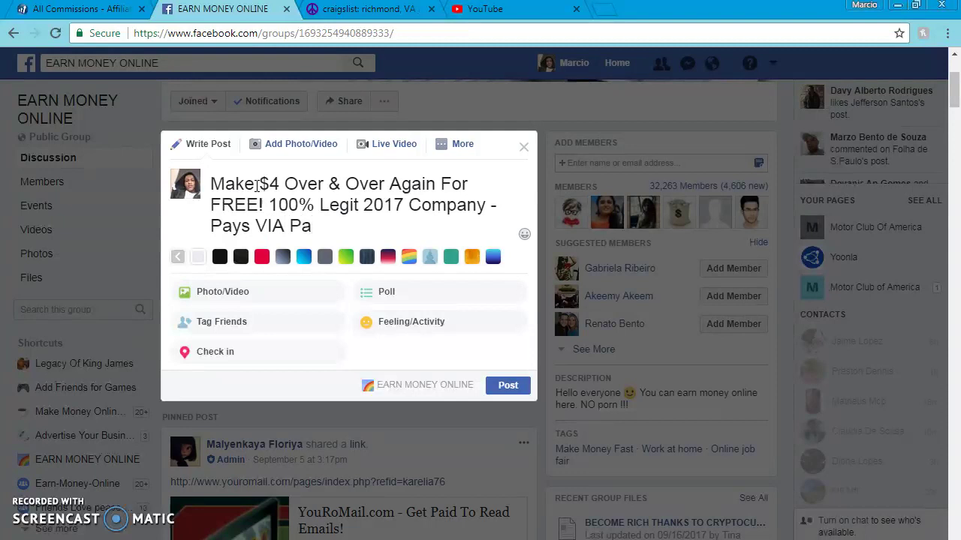
text(pal!)
key(Return)
key(Return)
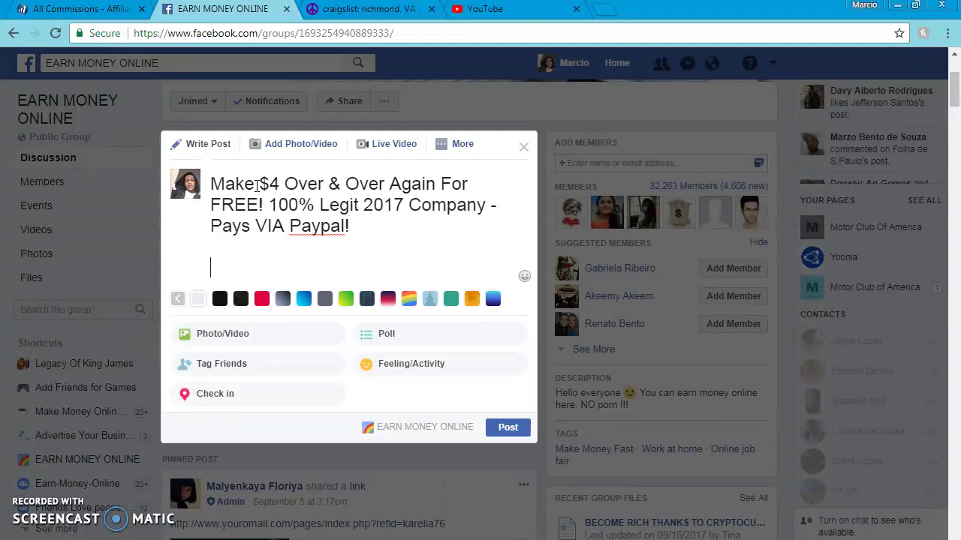
key(BackSpace)
key(BackSpace)
key(BackSpace)
text(rebrand)
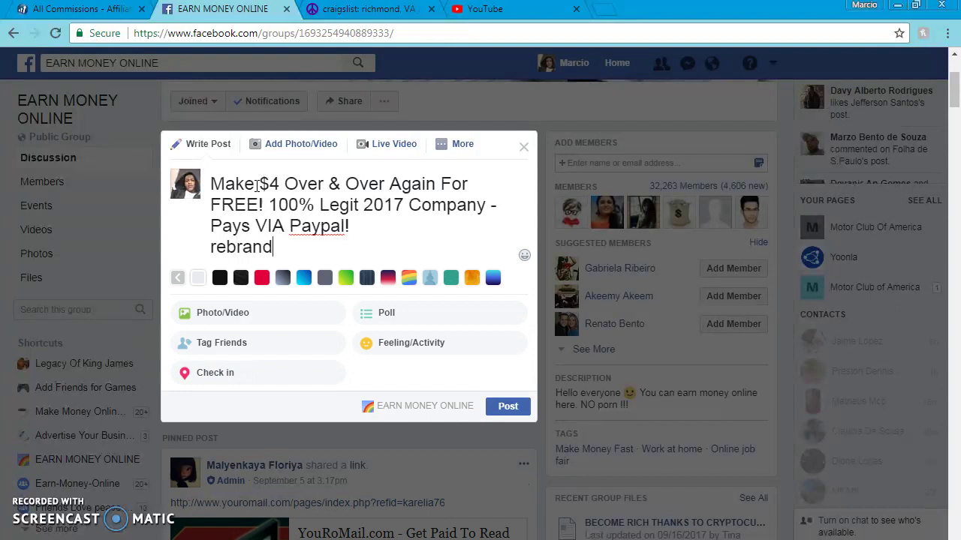
text(.ly)
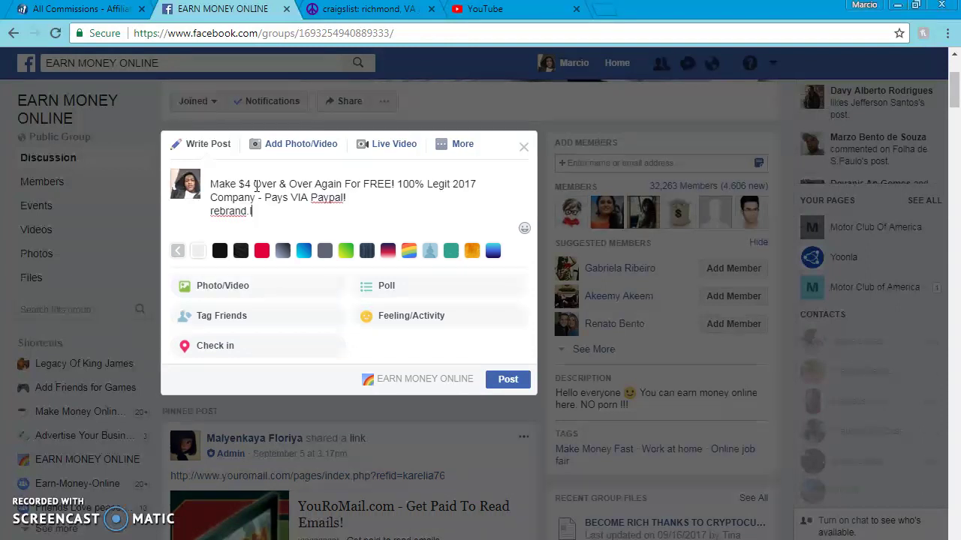
text(/joi)
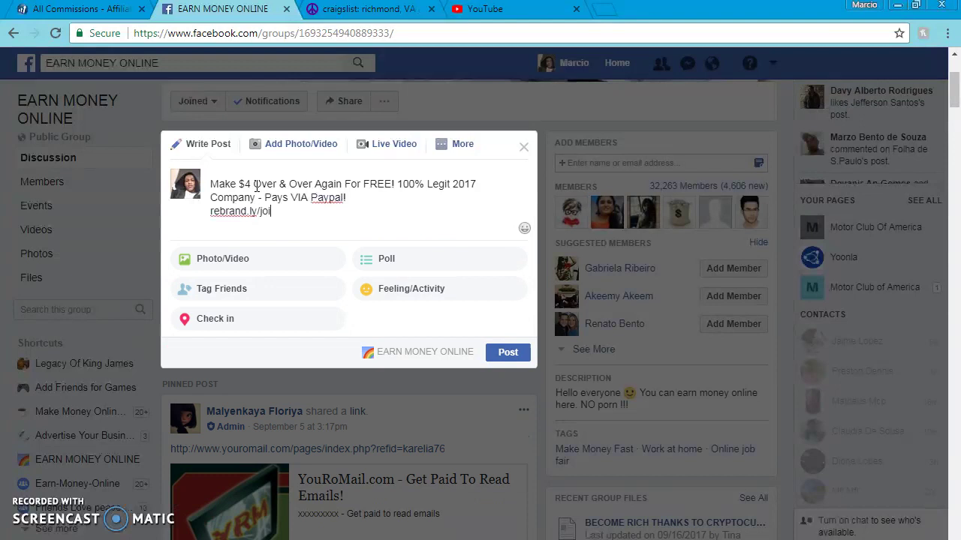
text(nyoonla)
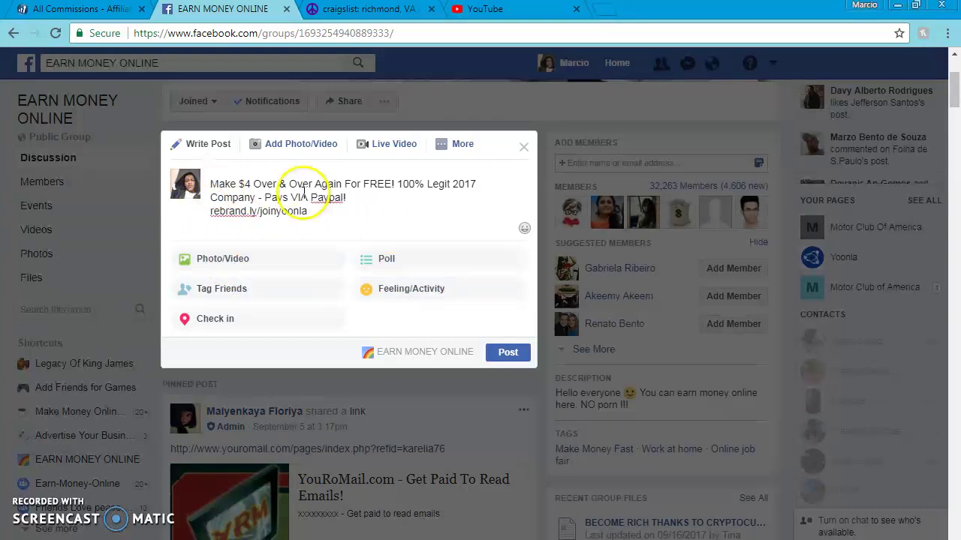
Step: Attach the Yoonla $2,995.00 PayPal payment screenshot from Downloads to the post
click(264, 261)
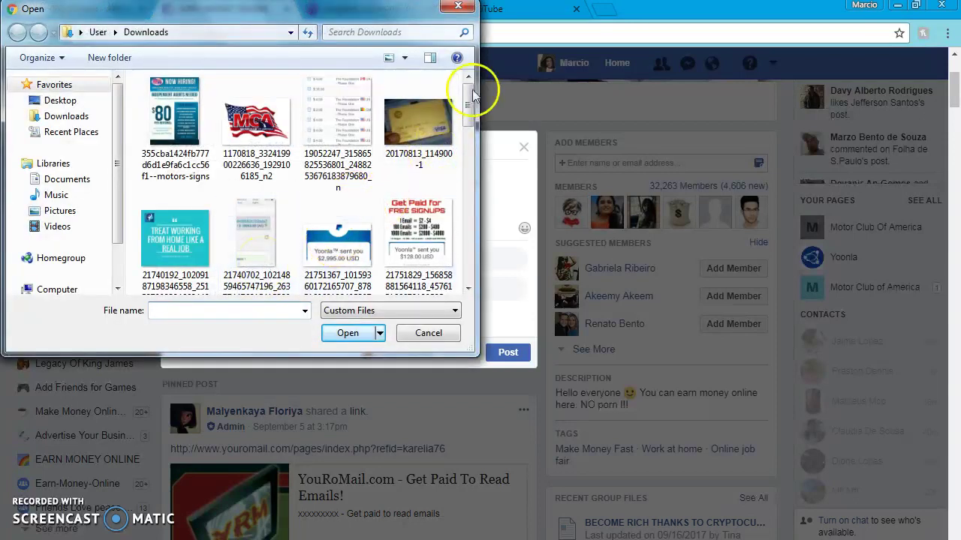
mouse_move(467, 112)
mouse_down()
mouse_move(475, 182)
mouse_move(469, 256)
mouse_move(473, 108)
mouse_up()
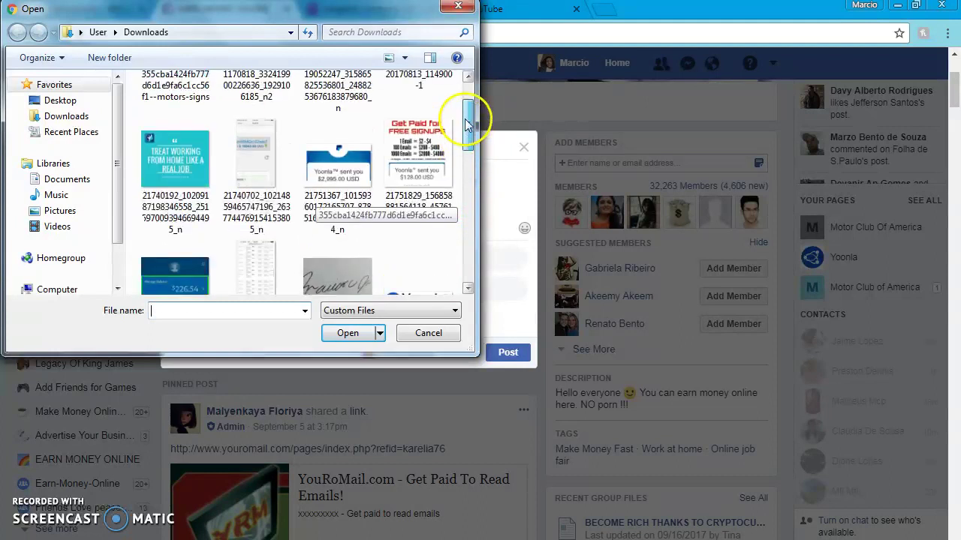
click(363, 192)
double_click(363, 191)
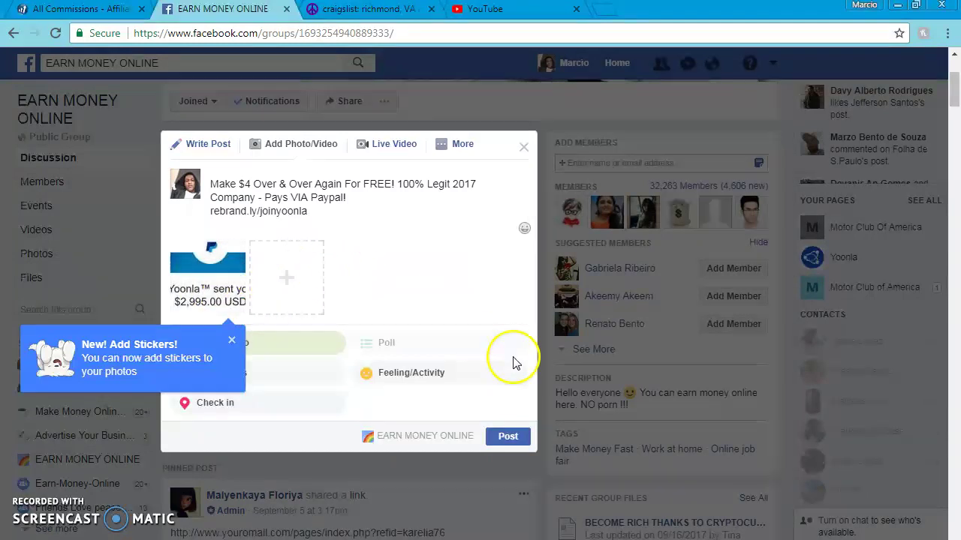
Step: Publish the rebrand.ly/joinyoonla post with the $2,995.00 screenshot and give it a Love reaction
click(515, 439)
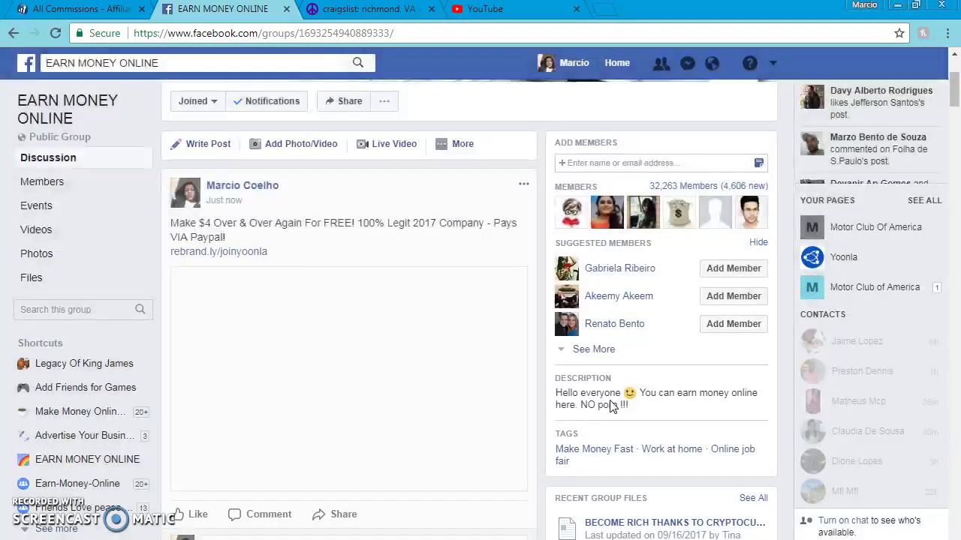
drag(954, 91, 957, 116)
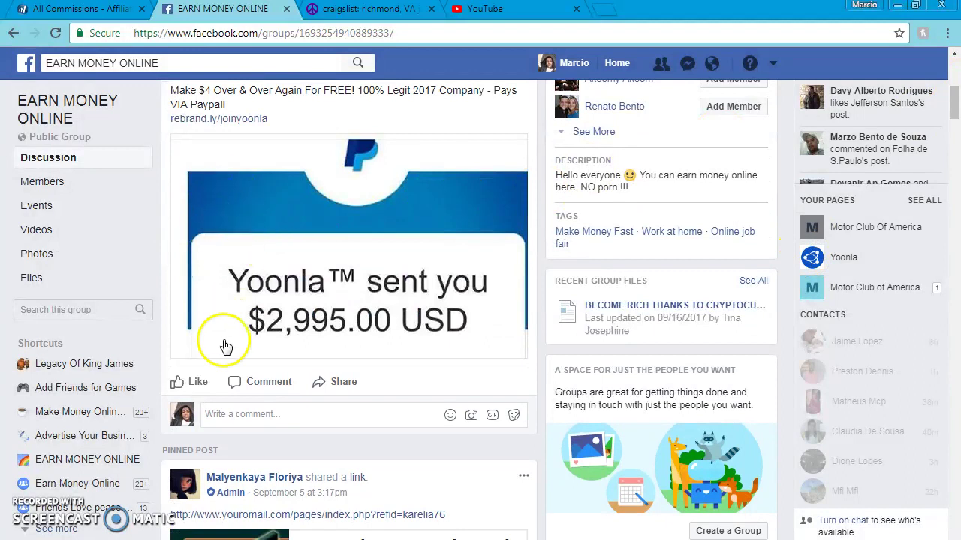
click(198, 387)
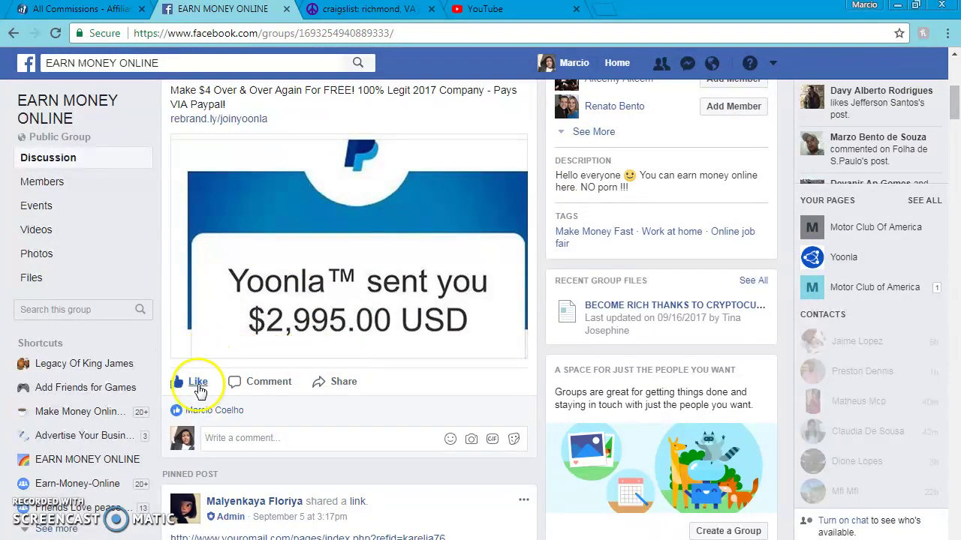
click(201, 381)
click(201, 381)
click(210, 348)
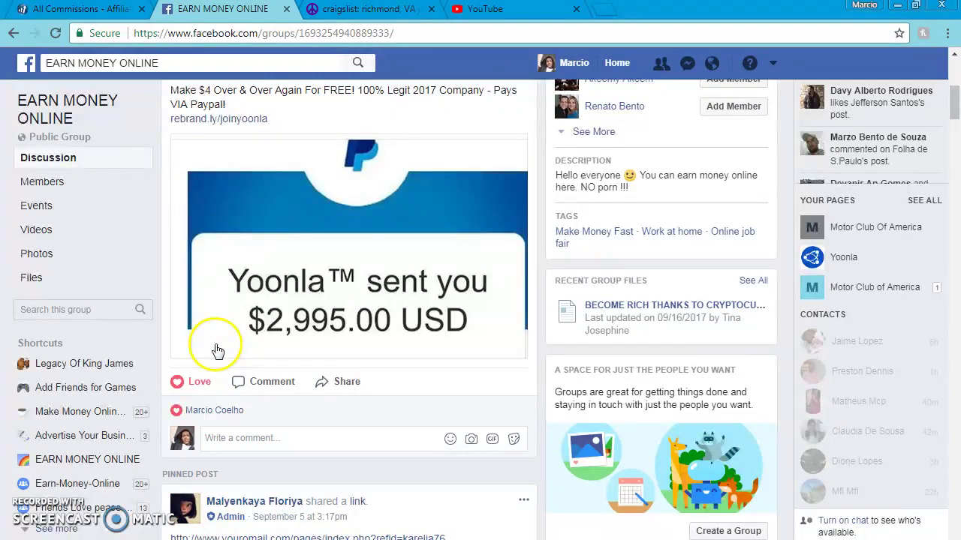
scroll(953, 85, up, 2)
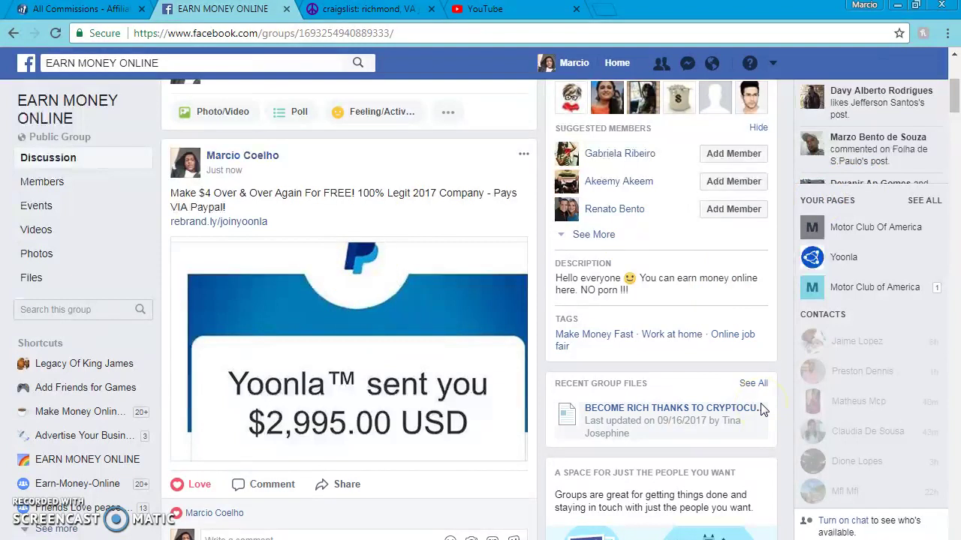
drag(953, 123, 955, 101)
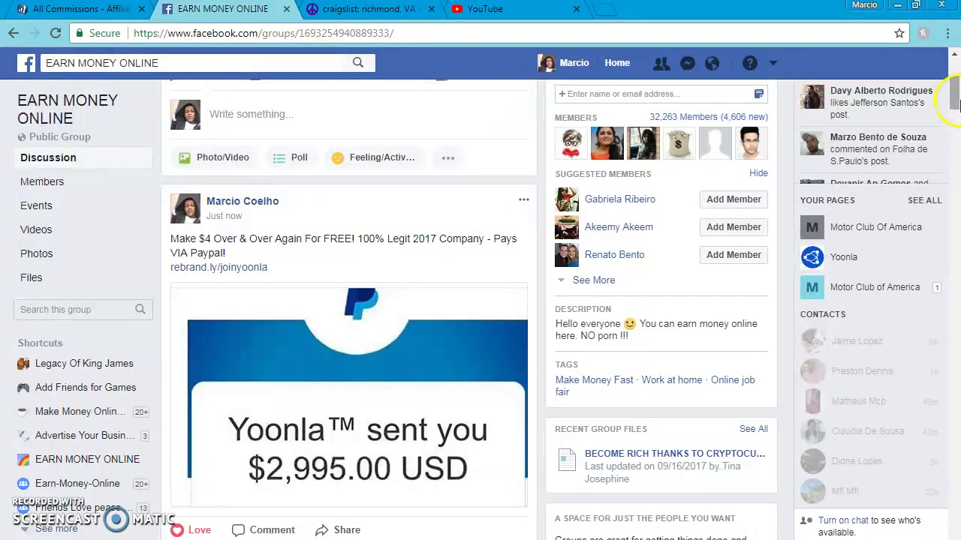
mouse_move(957, 104)
mouse_down()
mouse_move(957, 113)
mouse_move(958, 71)
mouse_up()
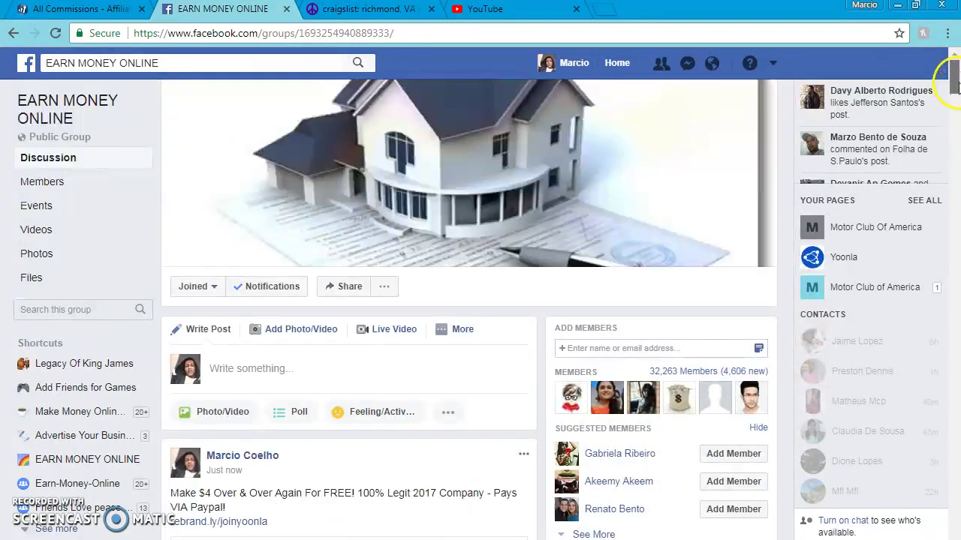
Step: Return to the home feed and search Facebook for 'make money online 2017'
click(13, 33)
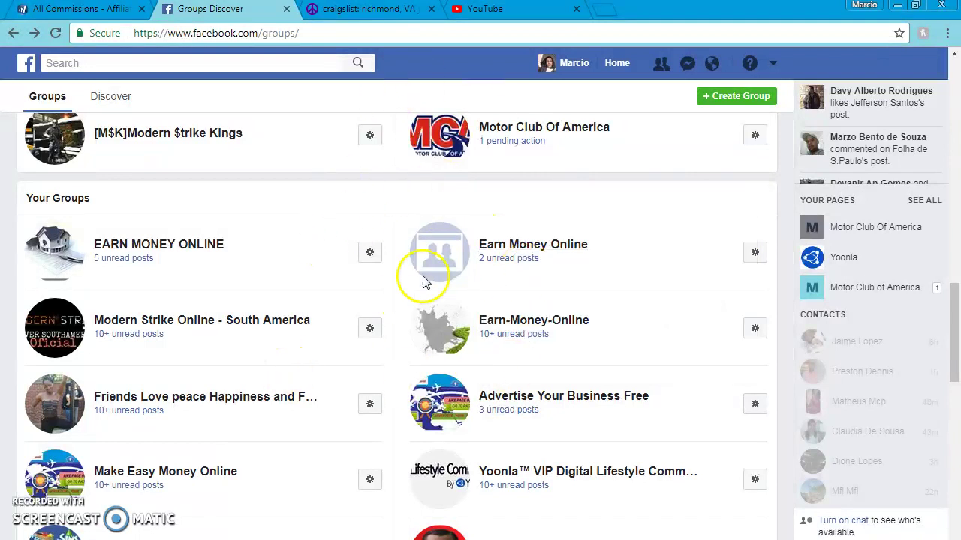
click(612, 64)
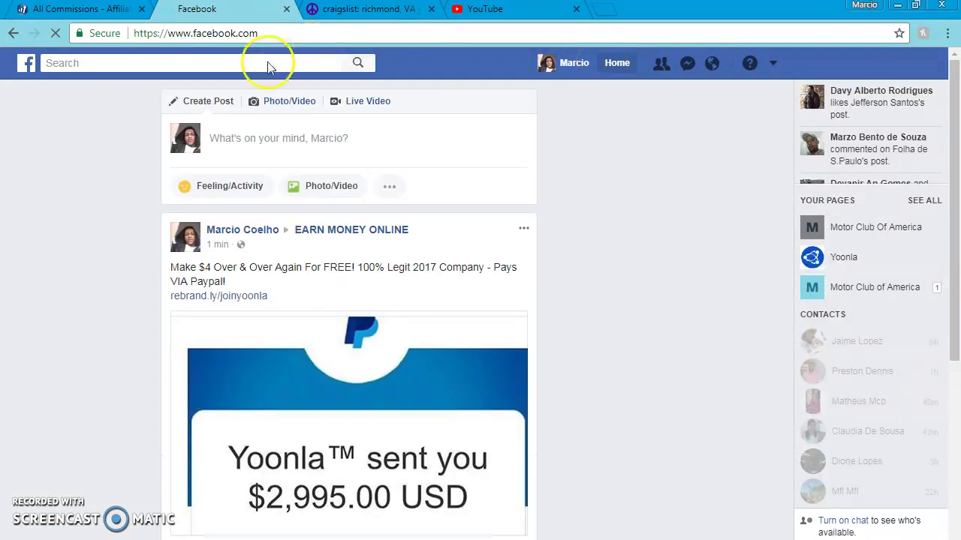
click(264, 63)
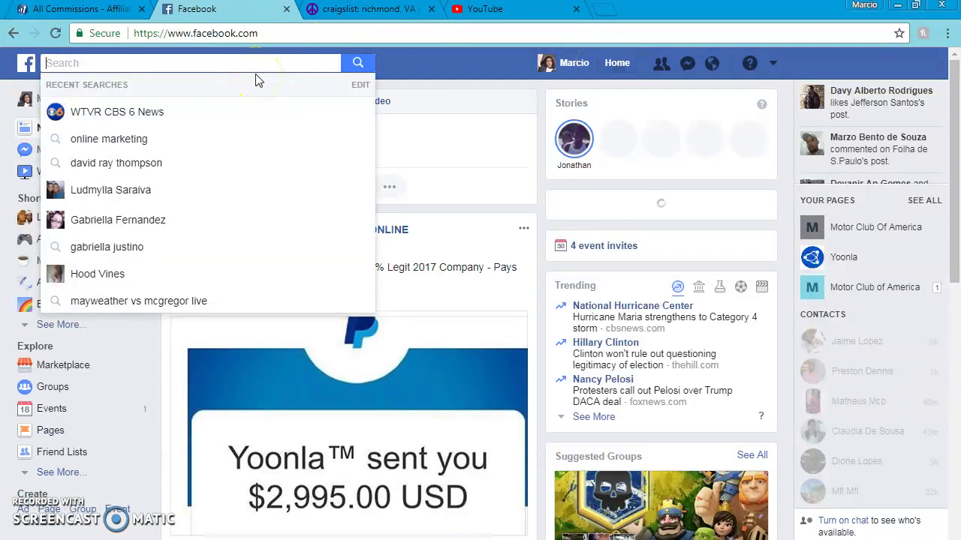
text(make money o)
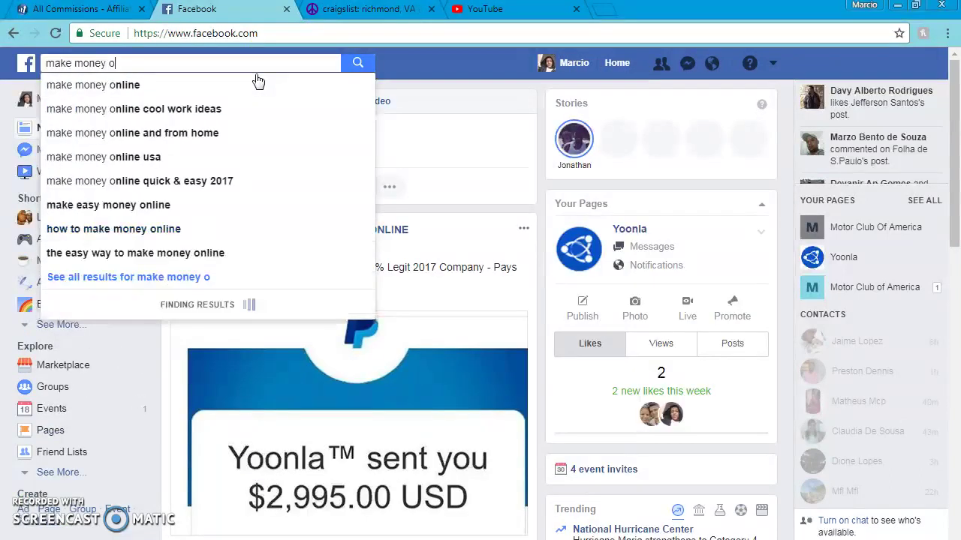
text(nline 201)
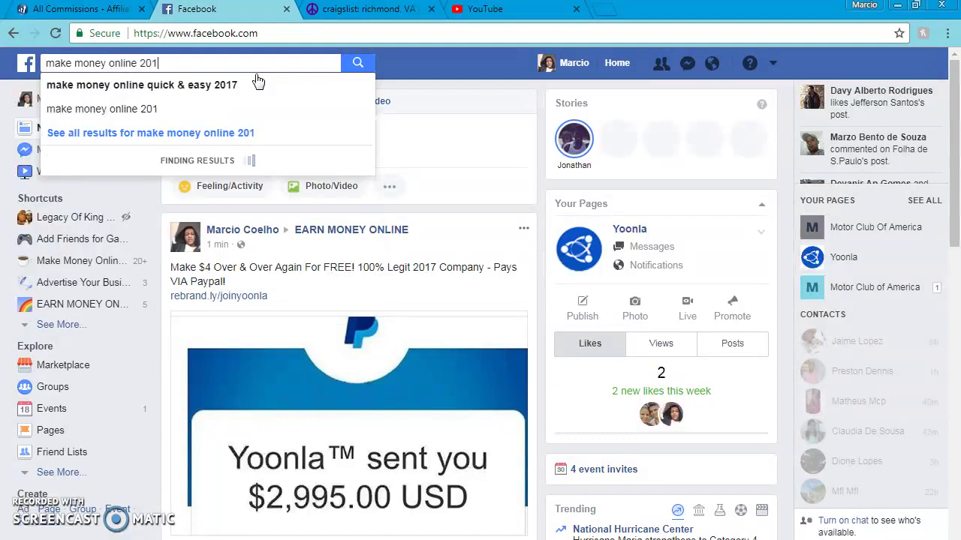
text(7)
key(Return)
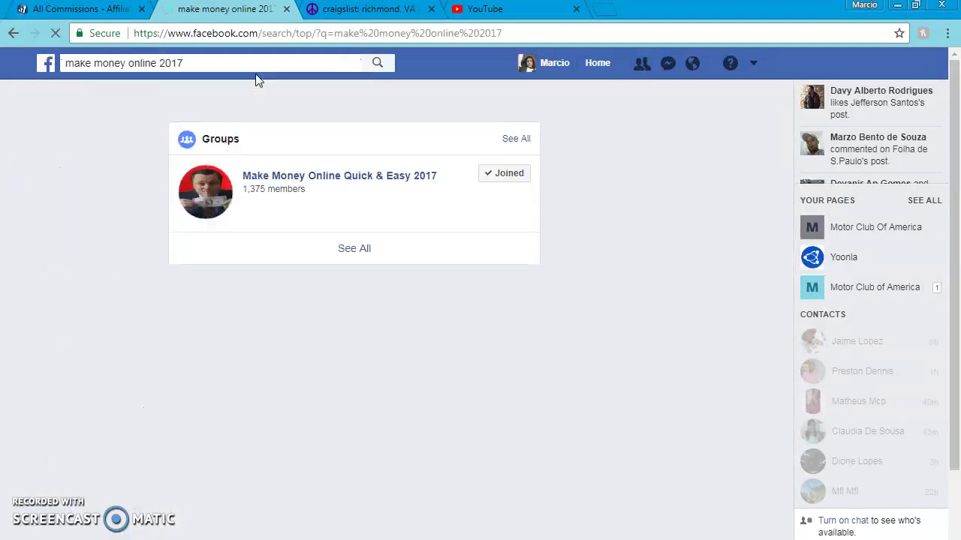
Step: Request to join the 11,837-member Make Money Online 2017 group from the search results
click(222, 193)
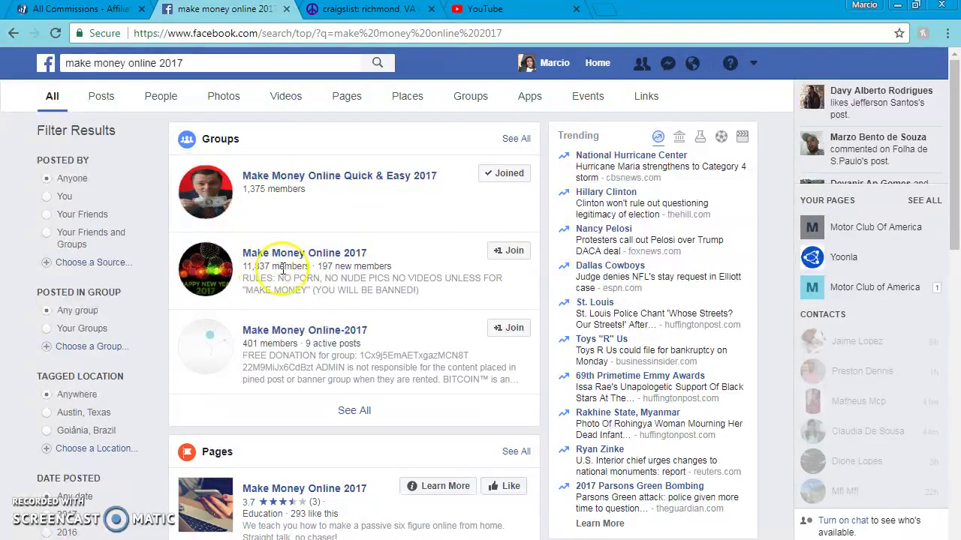
click(499, 255)
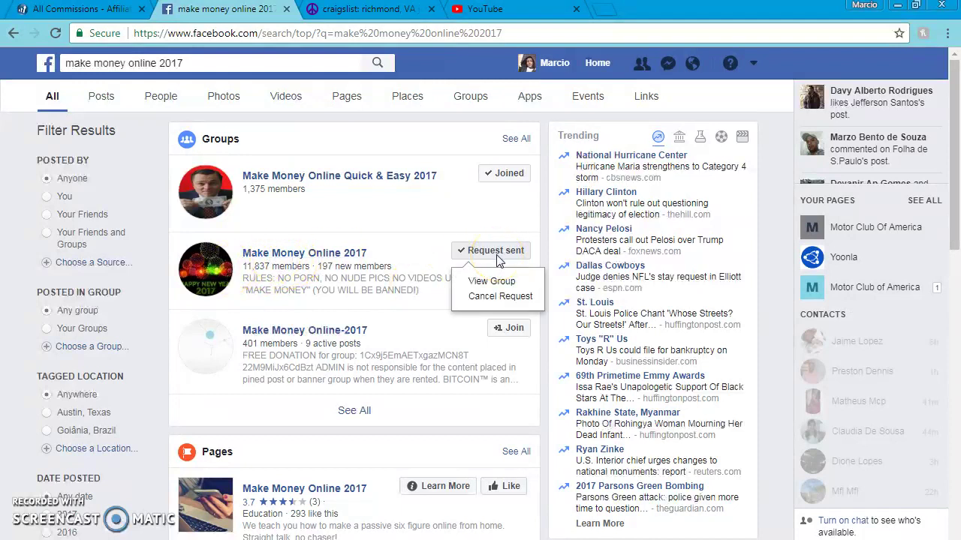
click(512, 257)
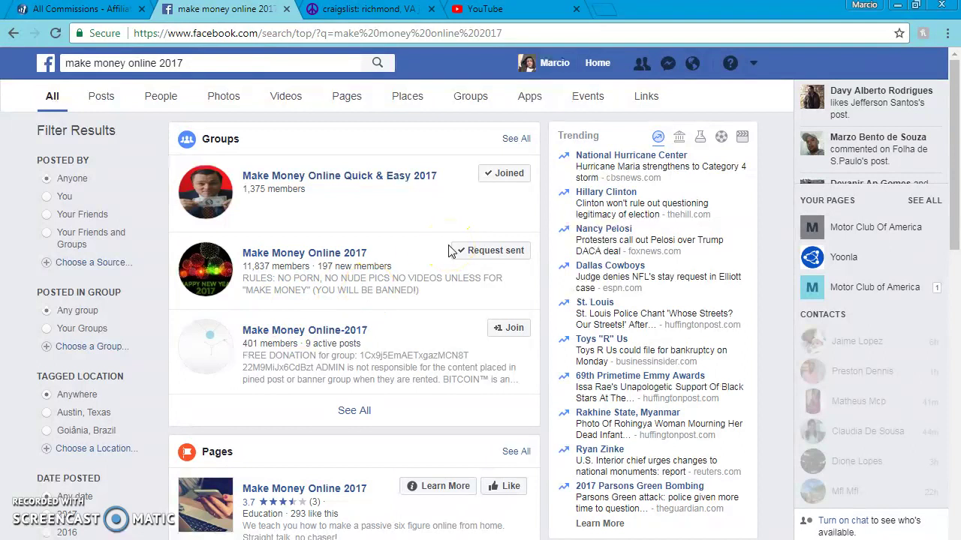
Step: Open the Yoonla affiliate Home dashboard and review the $96.00 / $260.00 unpaid commissions and 30-day stats
click(102, 11)
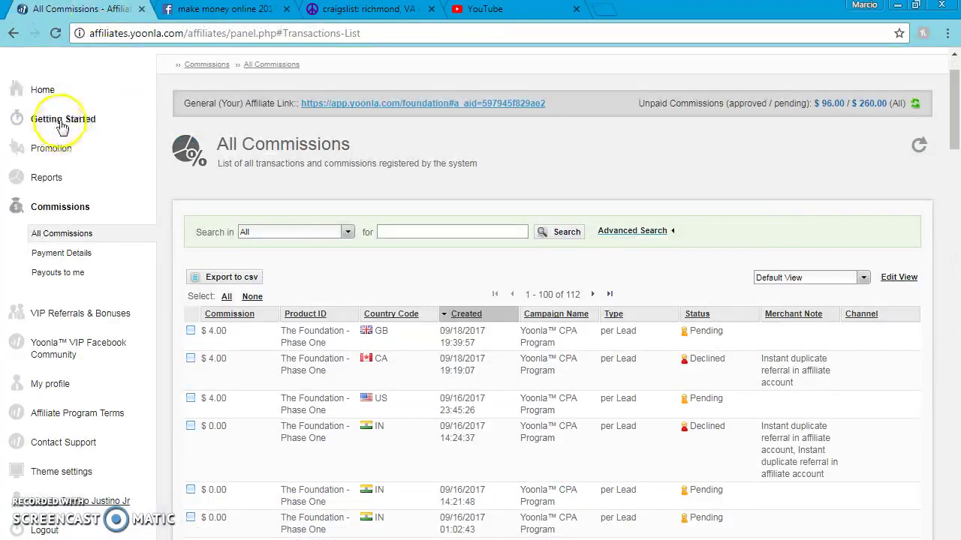
click(63, 89)
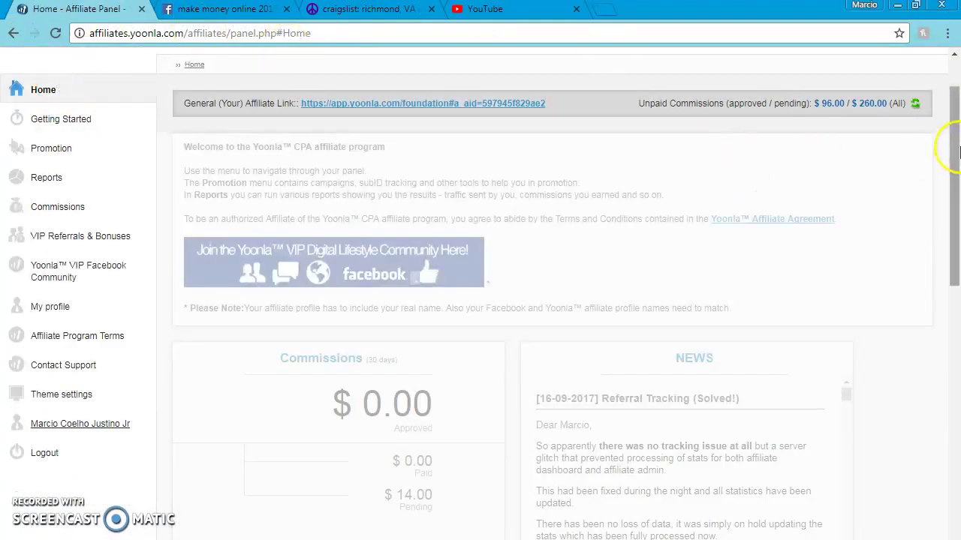
drag(953, 139, 952, 313)
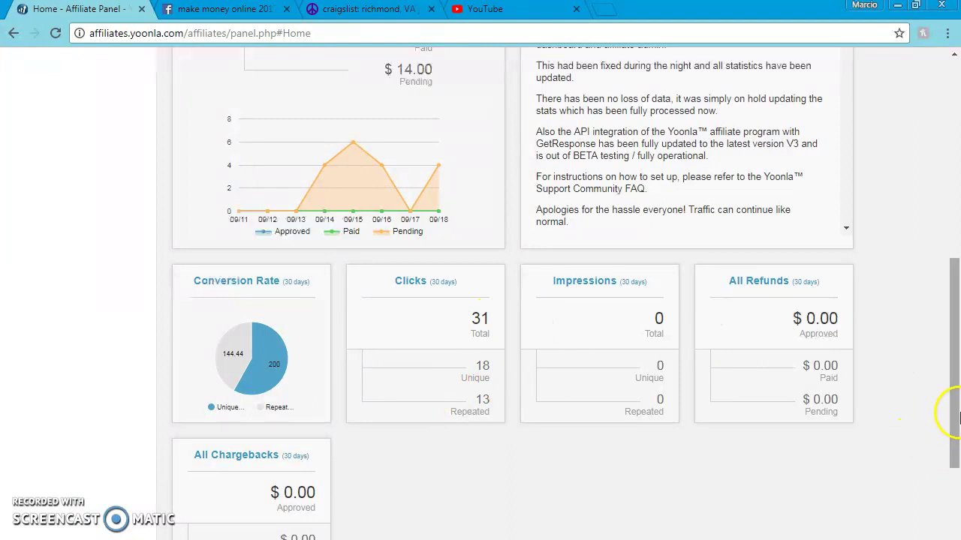
drag(951, 413, 957, 312)
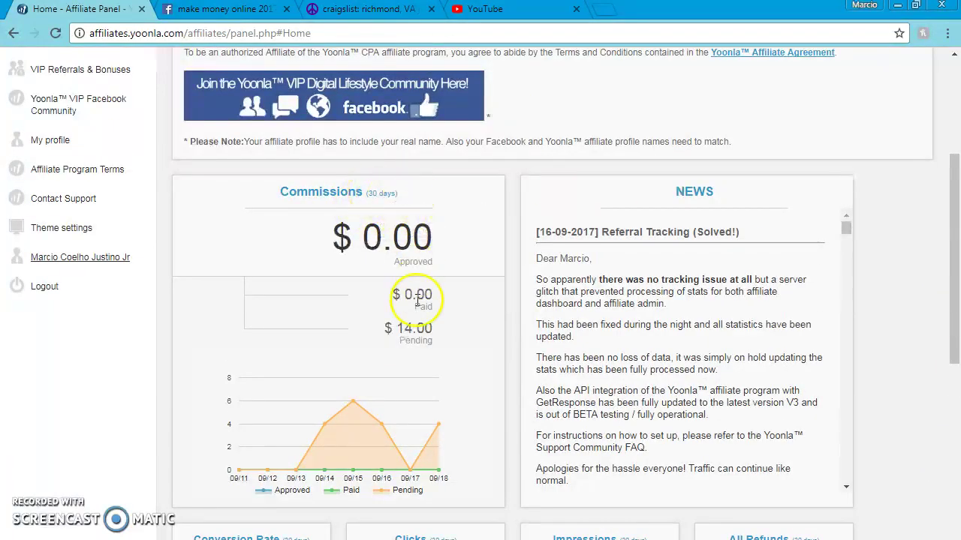
drag(946, 279, 946, 197)
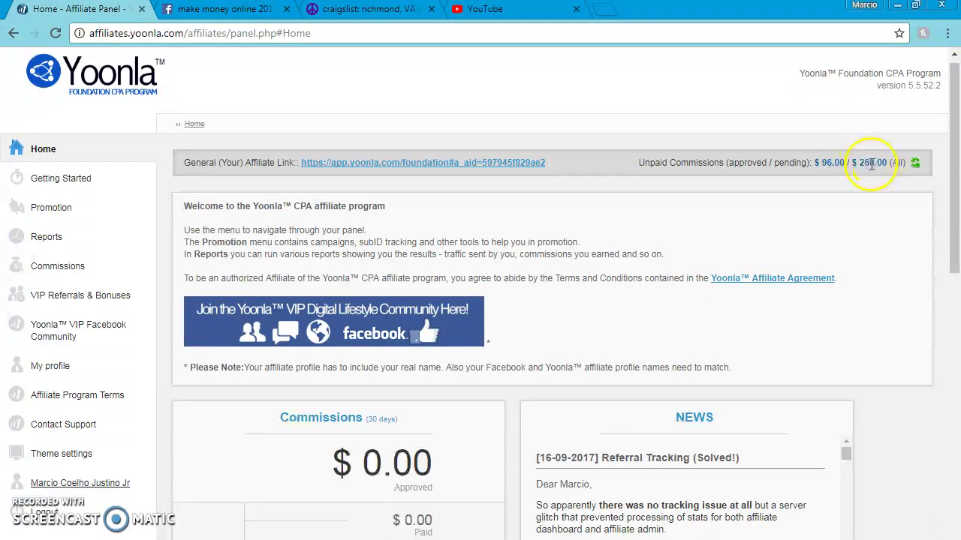
drag(821, 162, 881, 164)
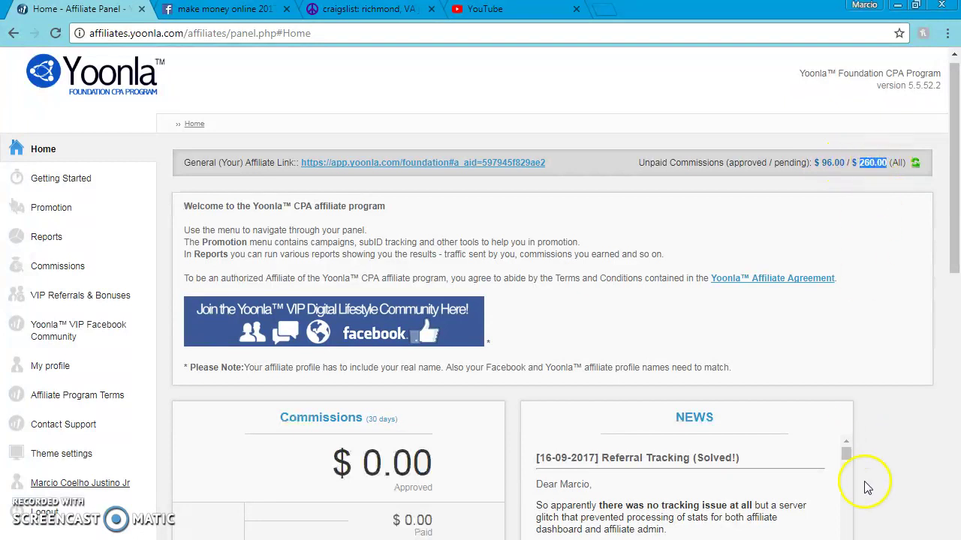
click(867, 219)
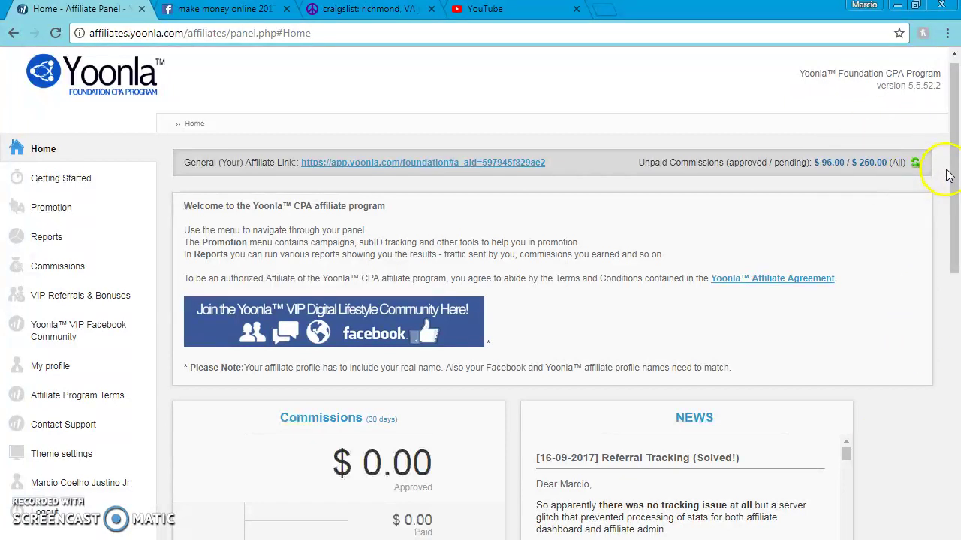
mouse_move(951, 173)
mouse_down()
mouse_move(958, 208)
mouse_move(947, 268)
mouse_move(957, 317)
mouse_move(945, 368)
mouse_move(953, 242)
mouse_up()
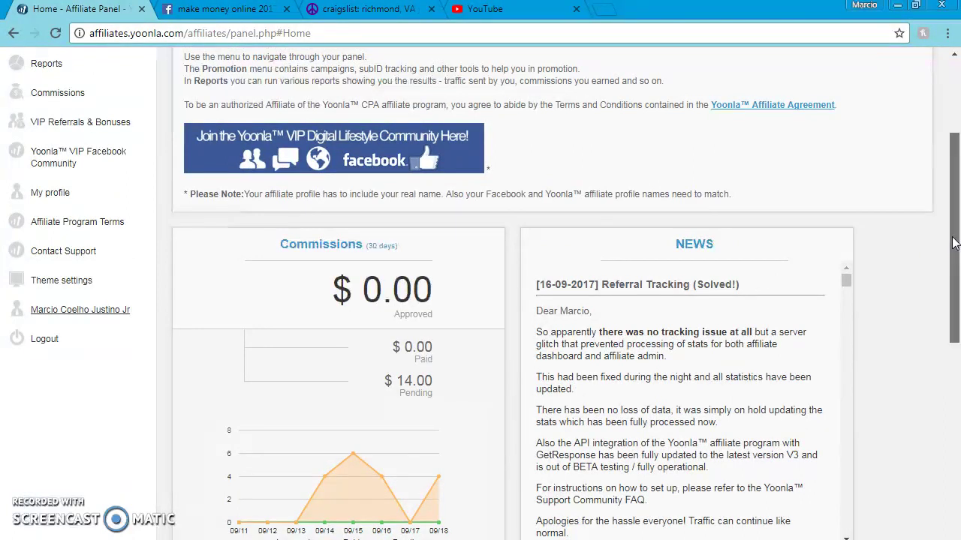
mouse_move(953, 242)
mouse_down()
mouse_move(950, 184)
mouse_move(958, 186)
mouse_up()
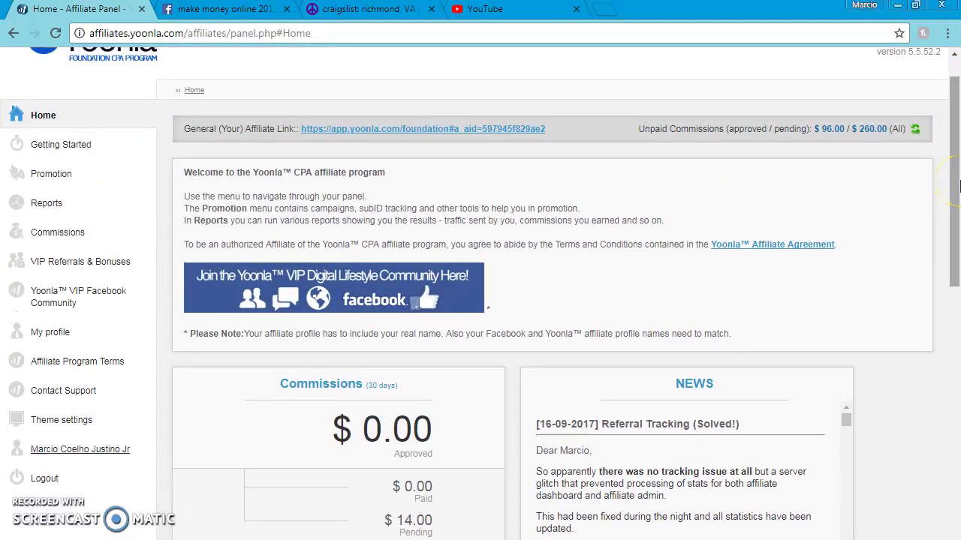